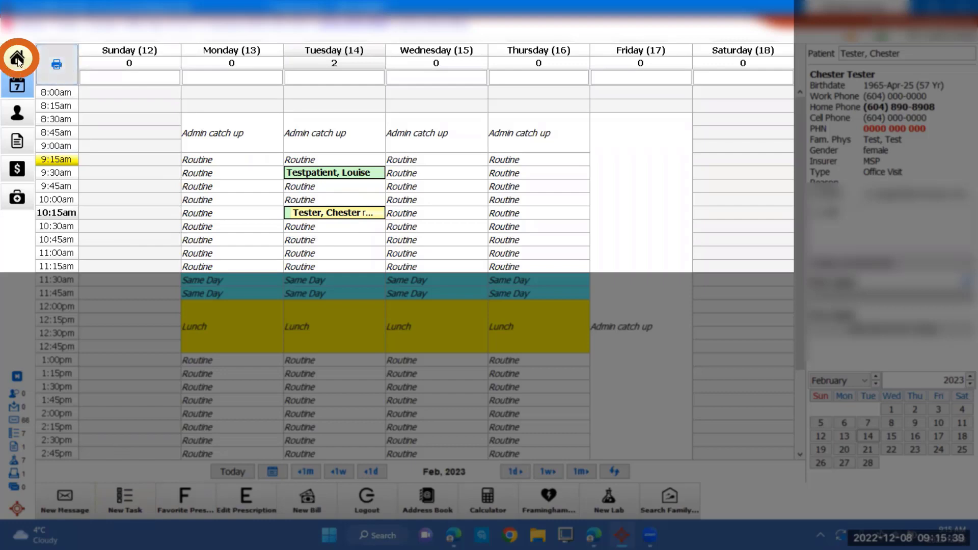
Check the active task list from Home, then return to the weekly schedule
{"action": "left_click", "coordinate": [17, 59]}
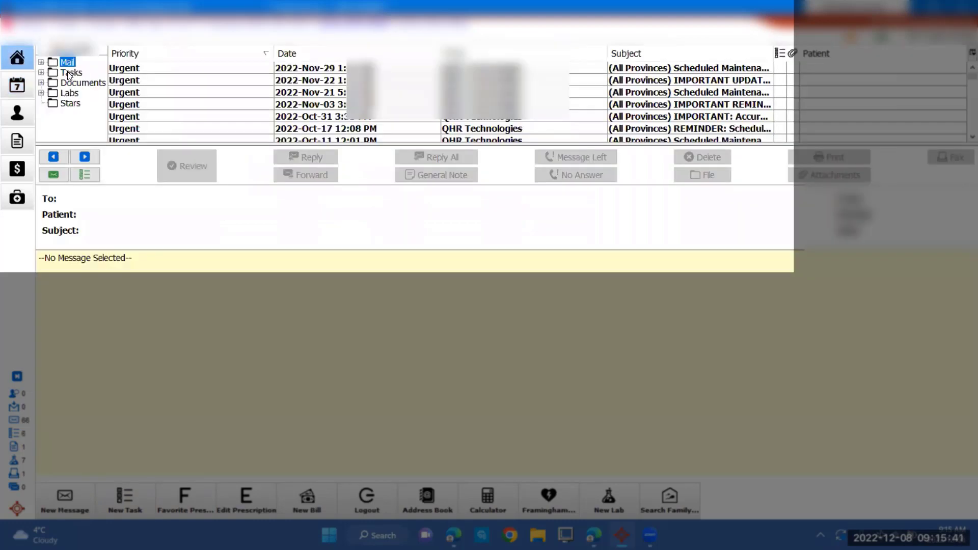
{"action": "left_click", "coordinate": [70, 73]}
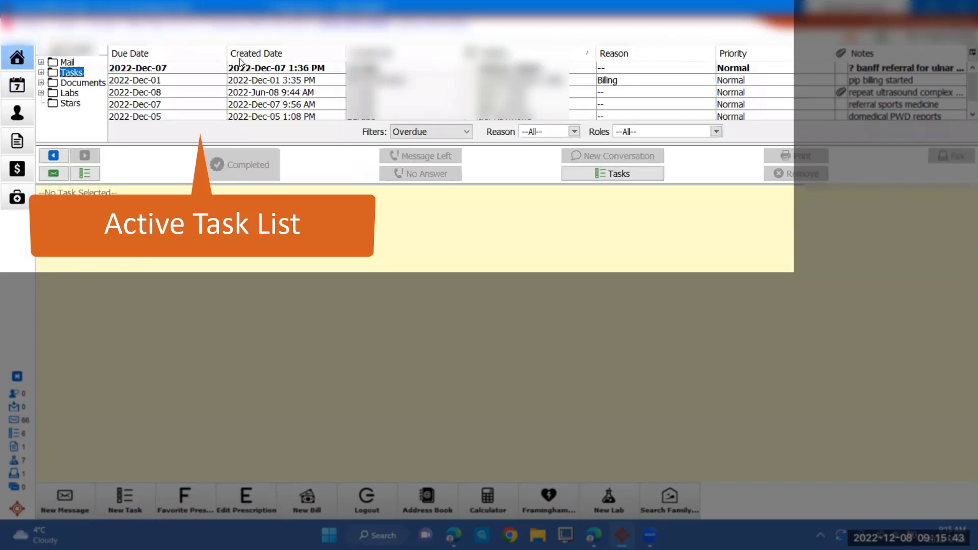
{"action": "left_click", "coordinate": [19, 85]}
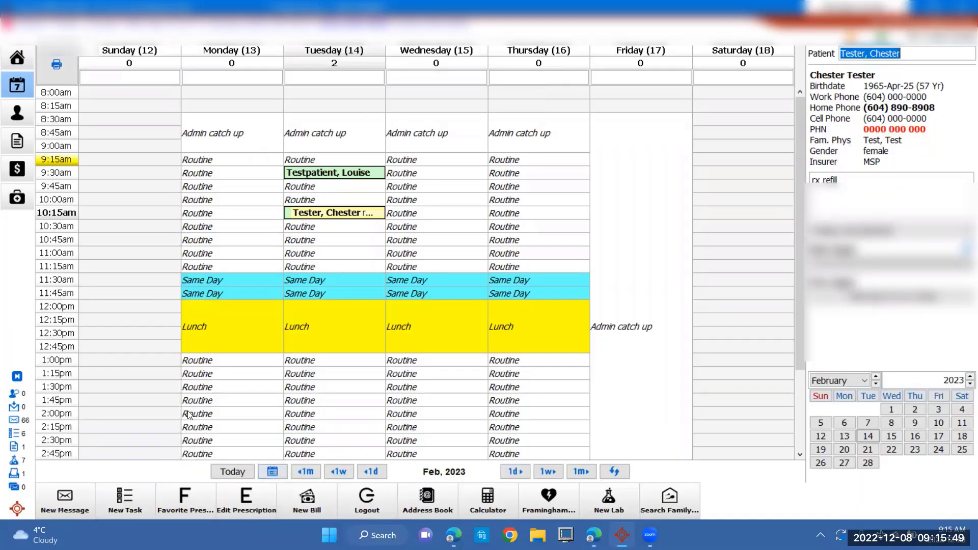
Search patients for 'te' and load the other test patient as current patient
{"action": "left_click", "coordinate": [314, 216]}
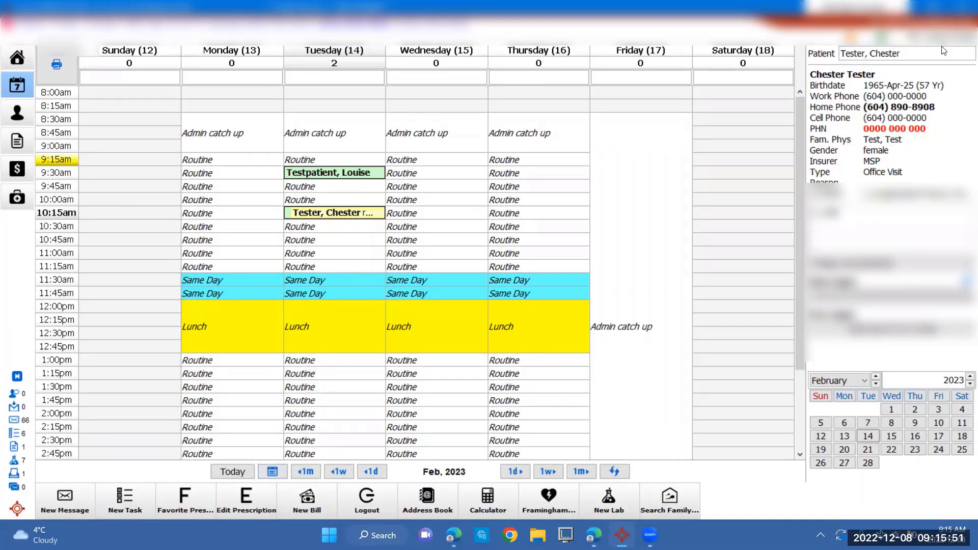
{"action": "left_click", "coordinate": [861, 52]}
{"action": "type", "text": "te"}
{"action": "key", "text": "Return"}
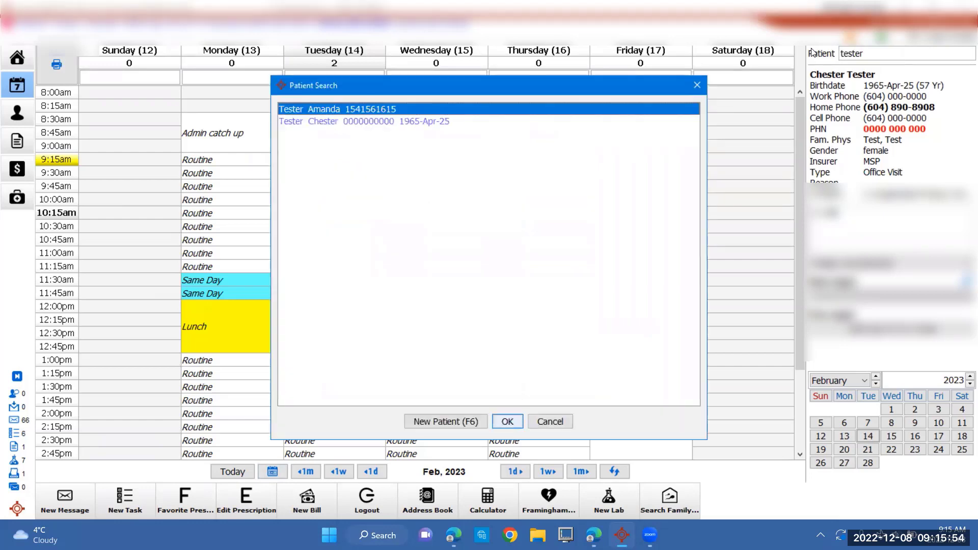
{"action": "double_click", "coordinate": [388, 109]}
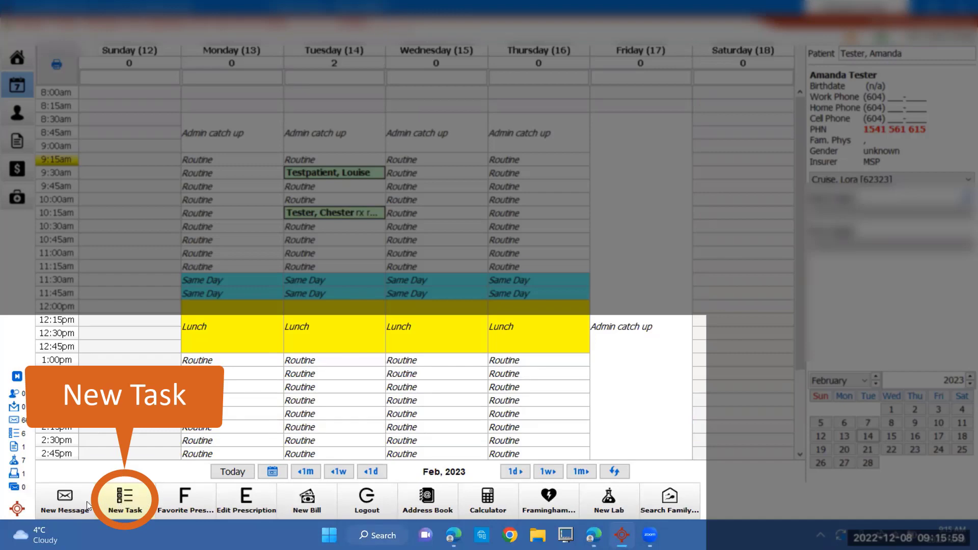
Start a new task for this patient, assigned to a Power User staff member
{"action": "left_click", "coordinate": [118, 500]}
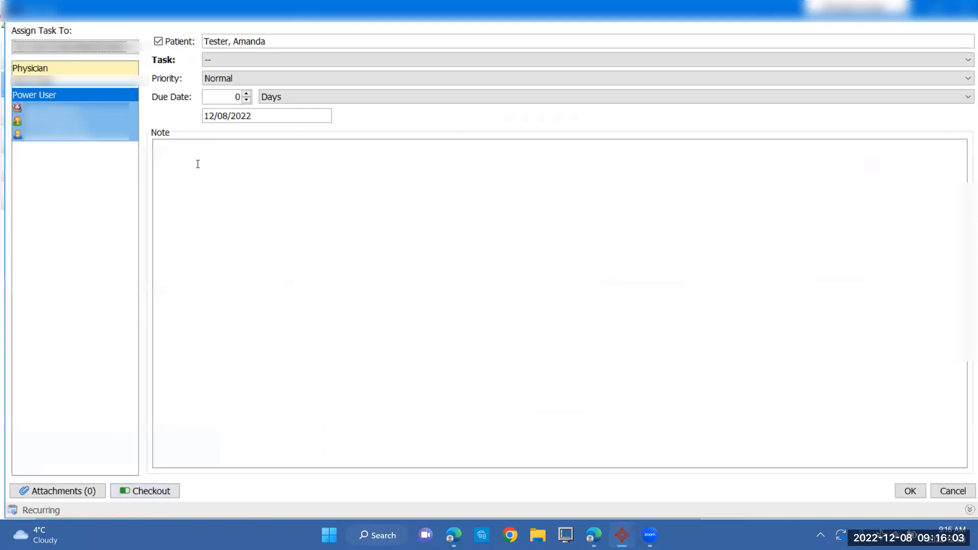
{"action": "left_click", "coordinate": [59, 82]}
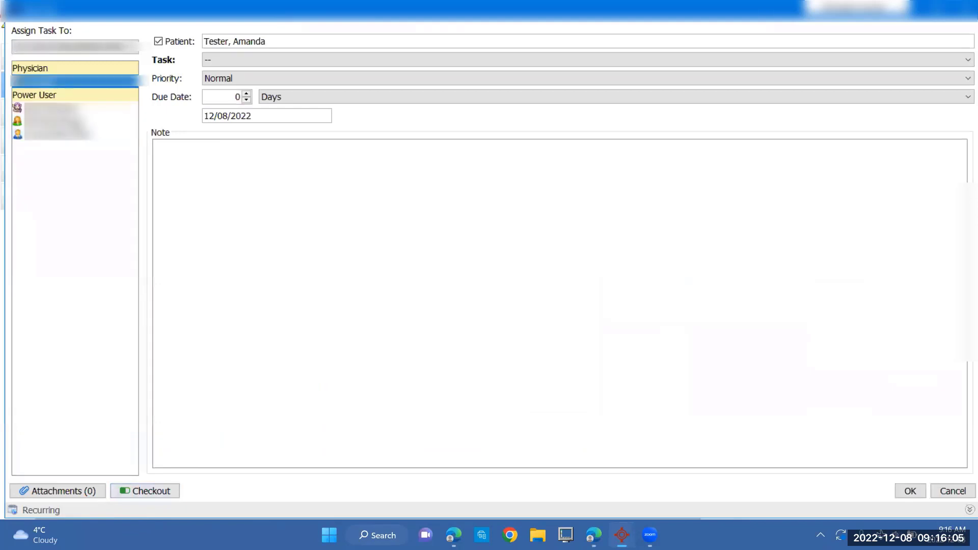
{"action": "left_click", "coordinate": [71, 120]}
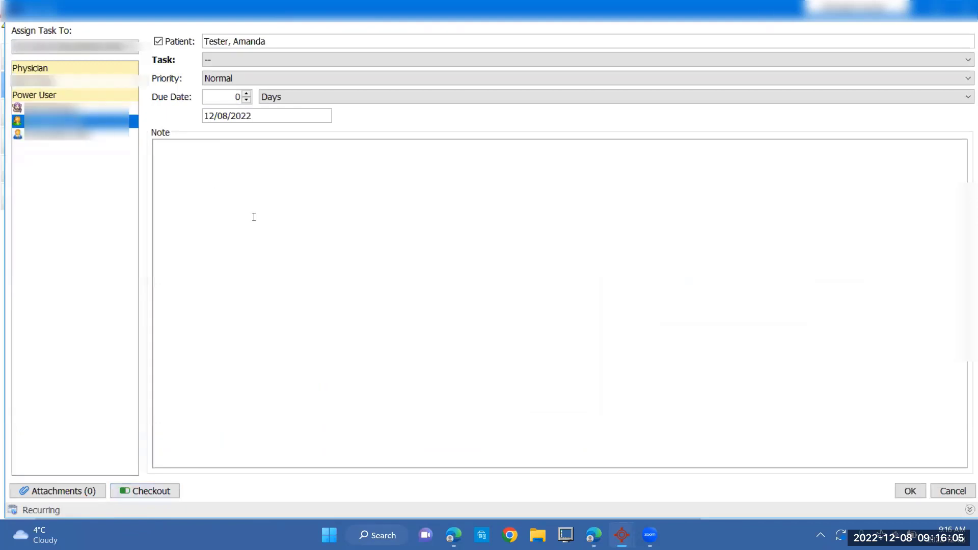
Set the task category to Email and write the note 'patient needs refill - please remind'
{"action": "left_click", "coordinate": [228, 63]}
{"action": "scroll", "coordinate": [238, 101], "scroll_direction": "down", "scroll_amount": 2}
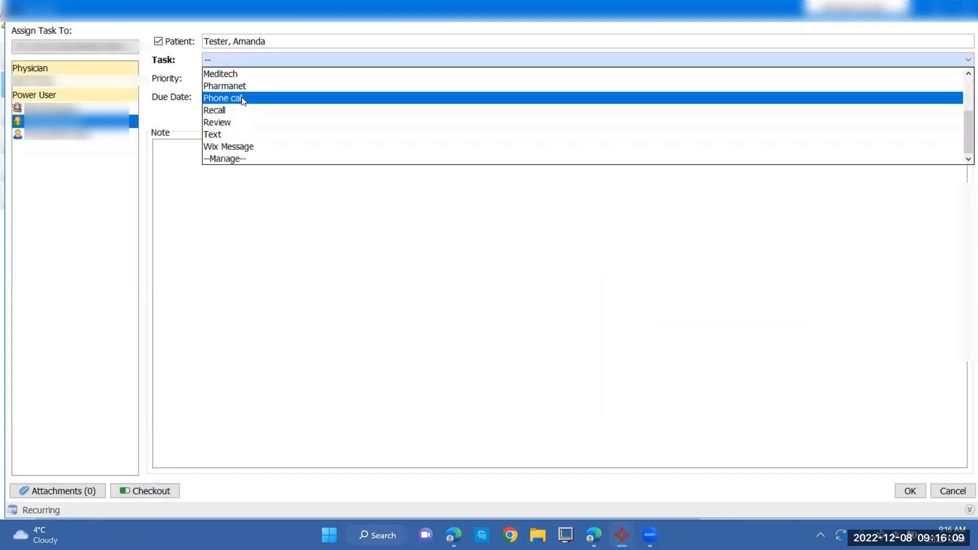
{"action": "scroll", "coordinate": [230, 134], "scroll_direction": "up", "scroll_amount": 2}
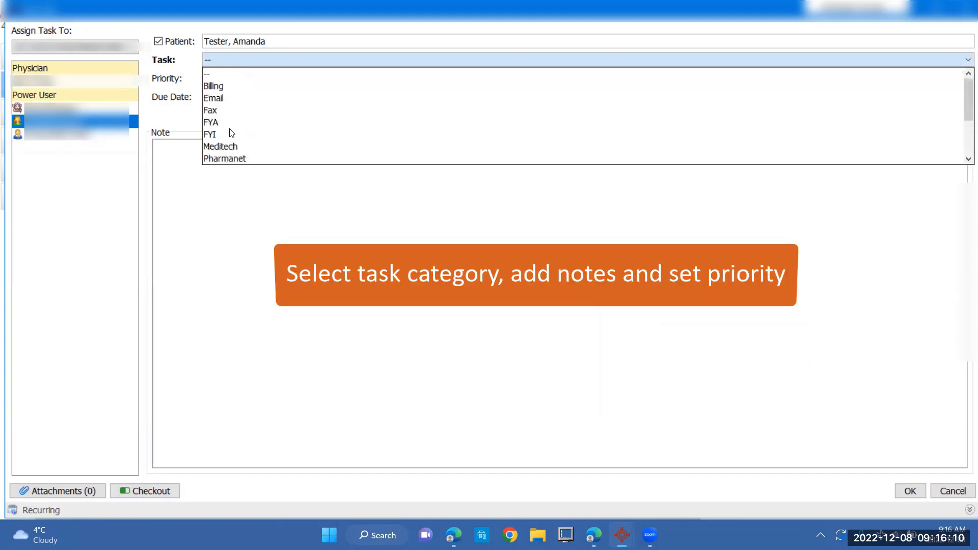
{"action": "left_click", "coordinate": [235, 103]}
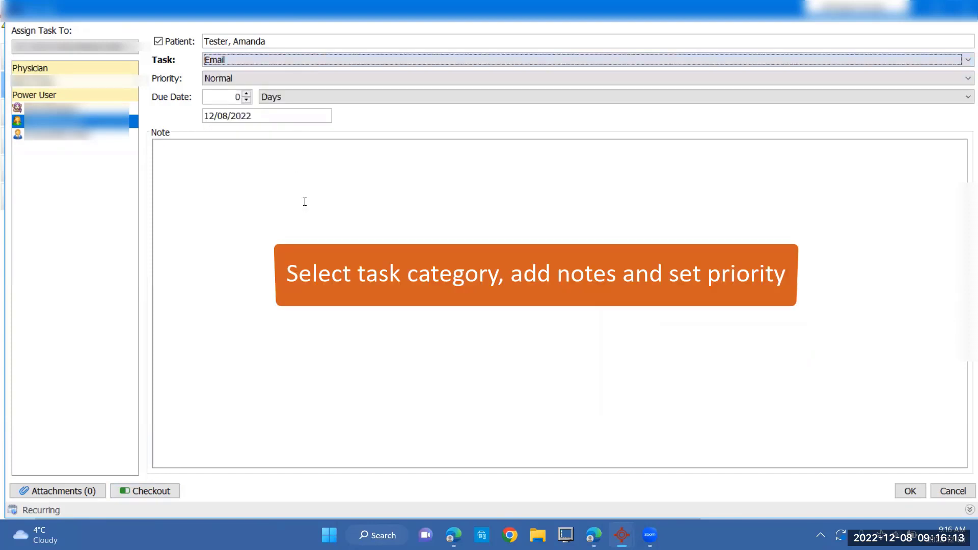
{"action": "left_click", "coordinate": [272, 181]}
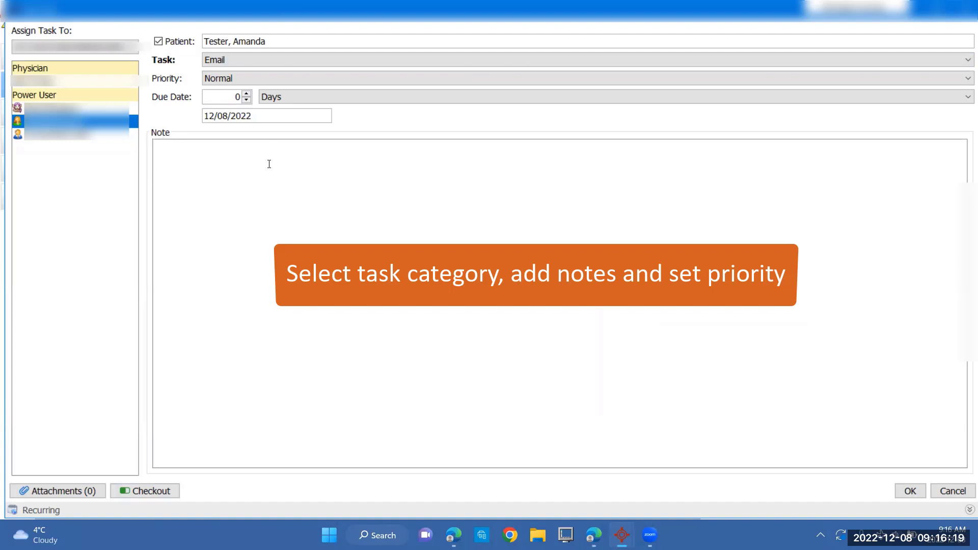
{"action": "type", "text": "patient needs refill - please remind"}
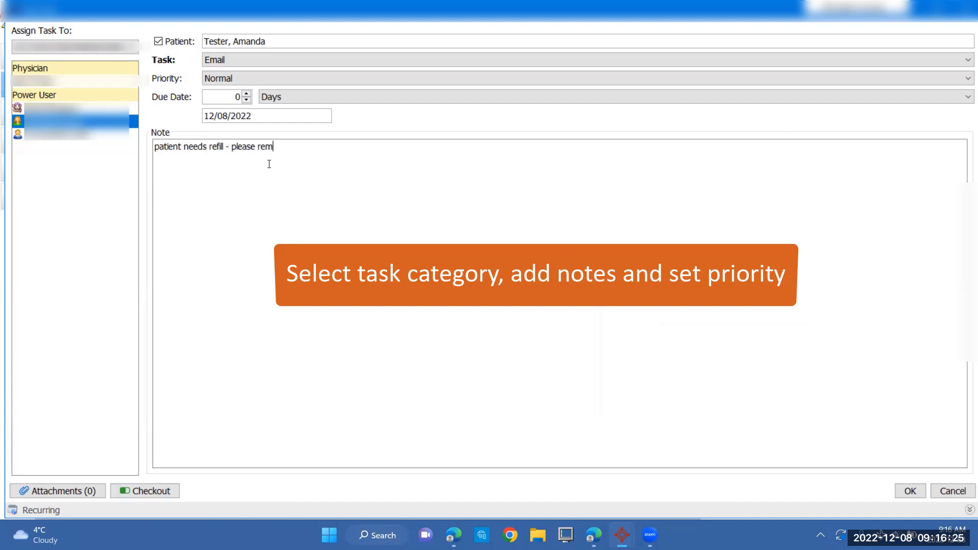
Set the task priority to Urgent, settling on it after briefly trying Very Urgent
{"action": "left_click", "coordinate": [236, 78]}
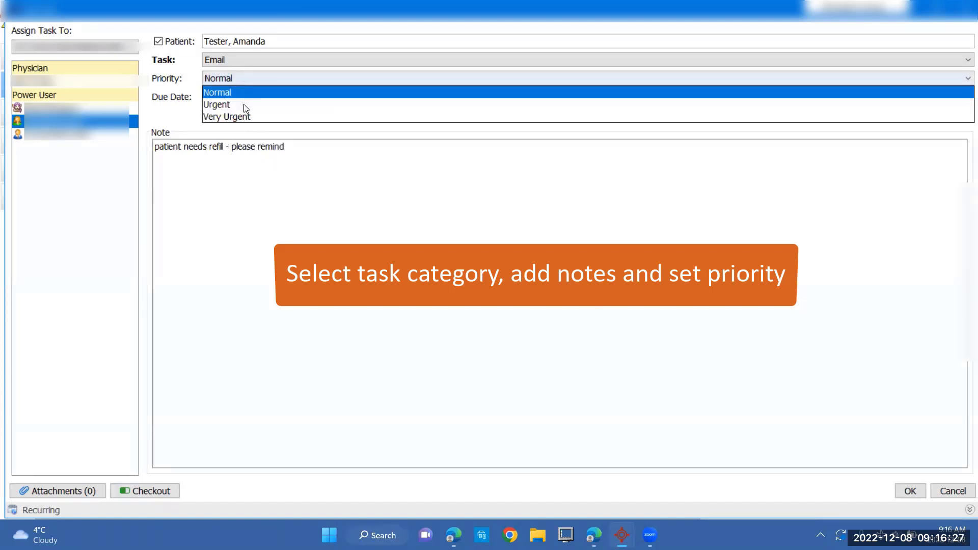
{"action": "left_click", "coordinate": [230, 102]}
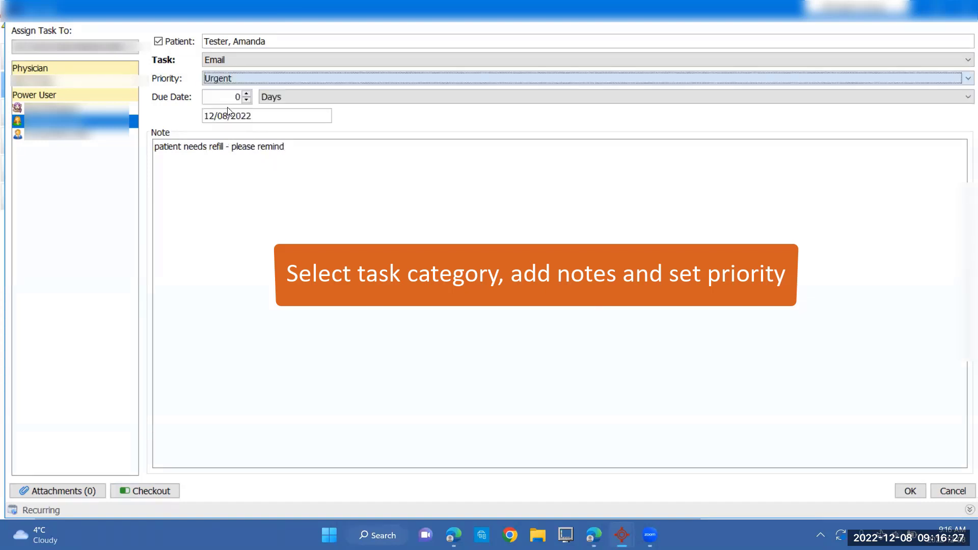
{"action": "left_click", "coordinate": [246, 77]}
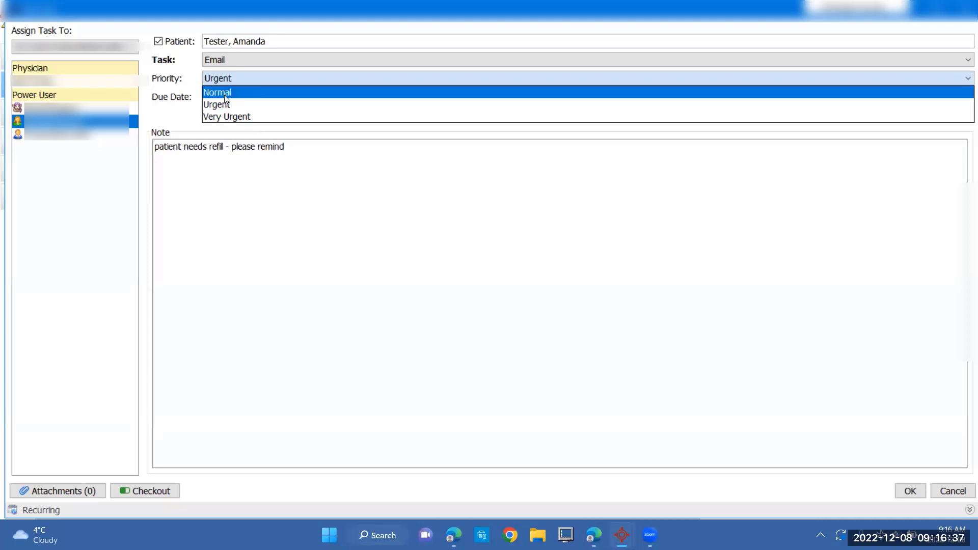
{"action": "left_click", "coordinate": [244, 121]}
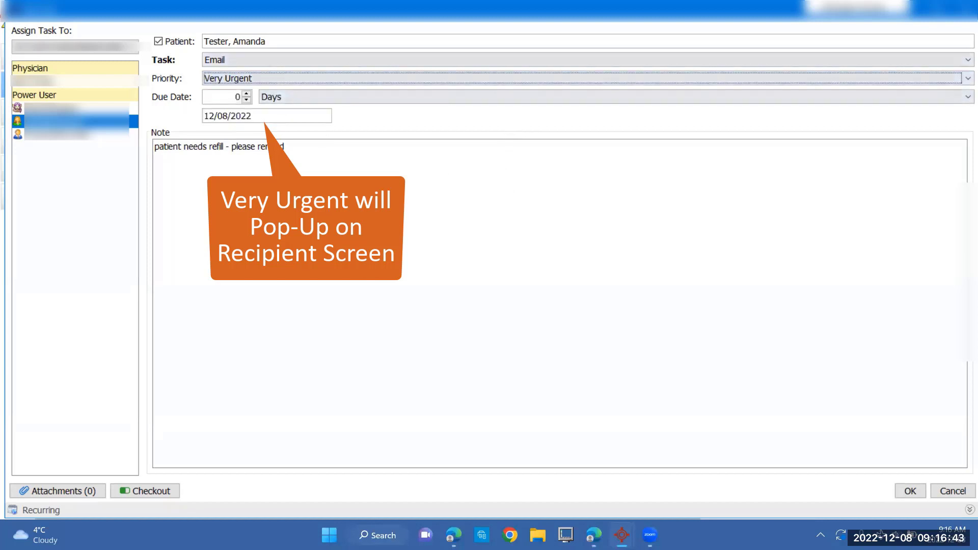
{"action": "left_click", "coordinate": [284, 147]}
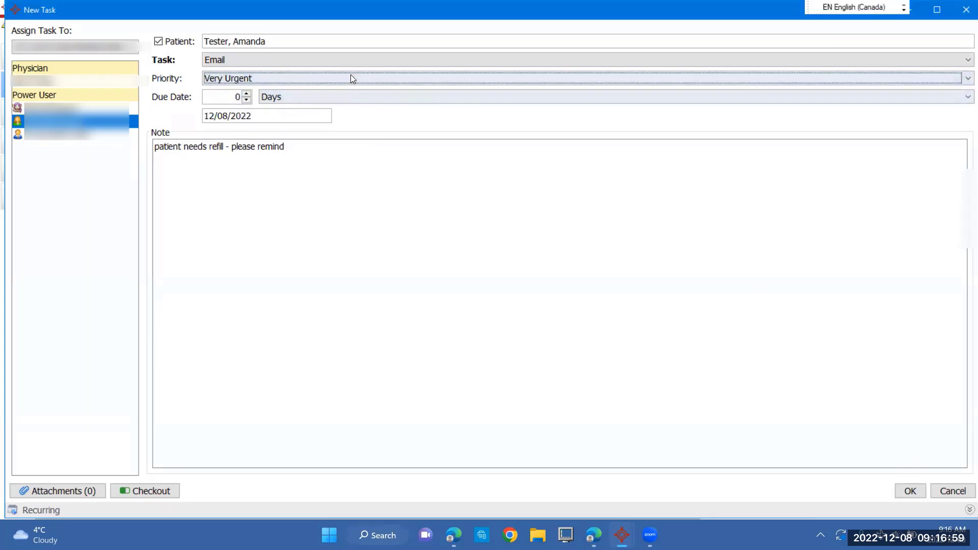
{"action": "left_click", "coordinate": [336, 80]}
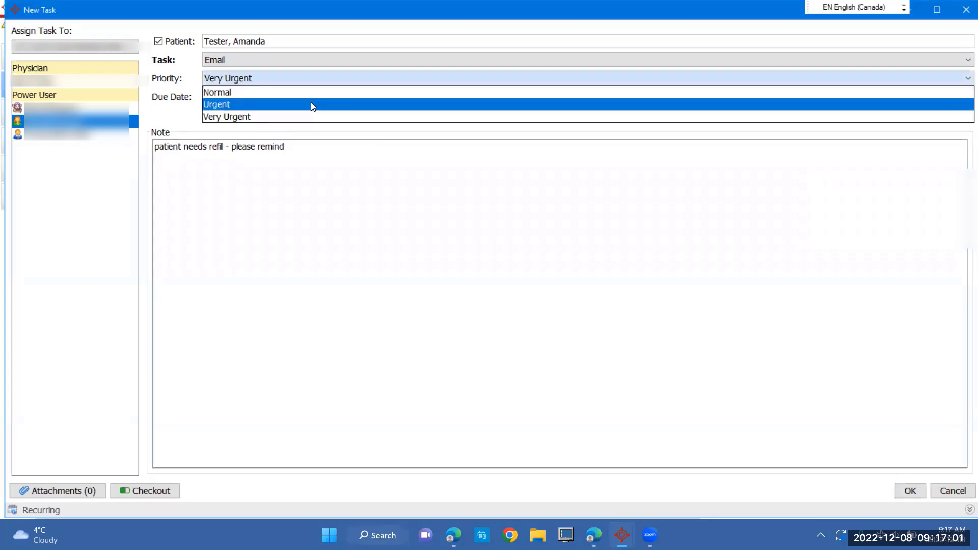
{"action": "left_click", "coordinate": [312, 105]}
Assign the task to a Power User staff member and send it
{"action": "left_click", "coordinate": [101, 83]}
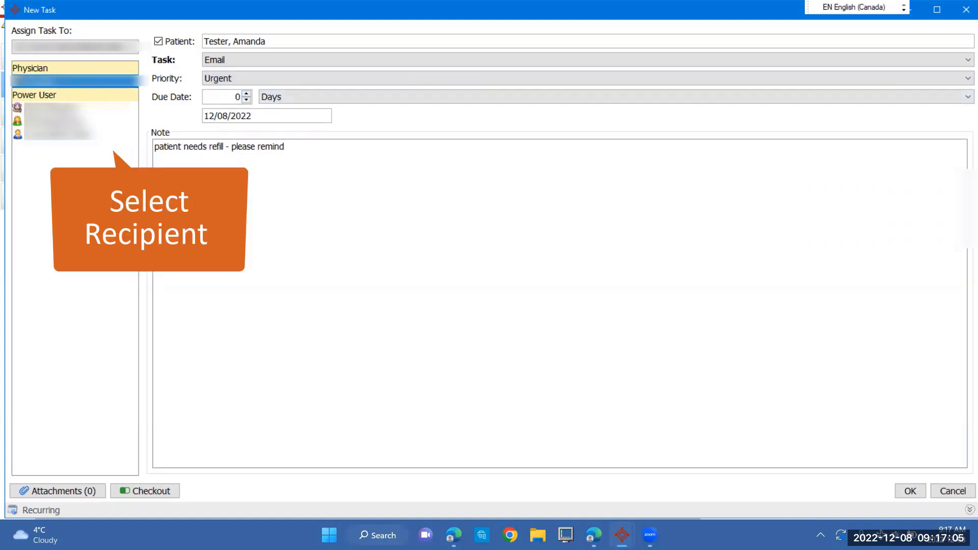
{"action": "left_click", "coordinate": [20, 121]}
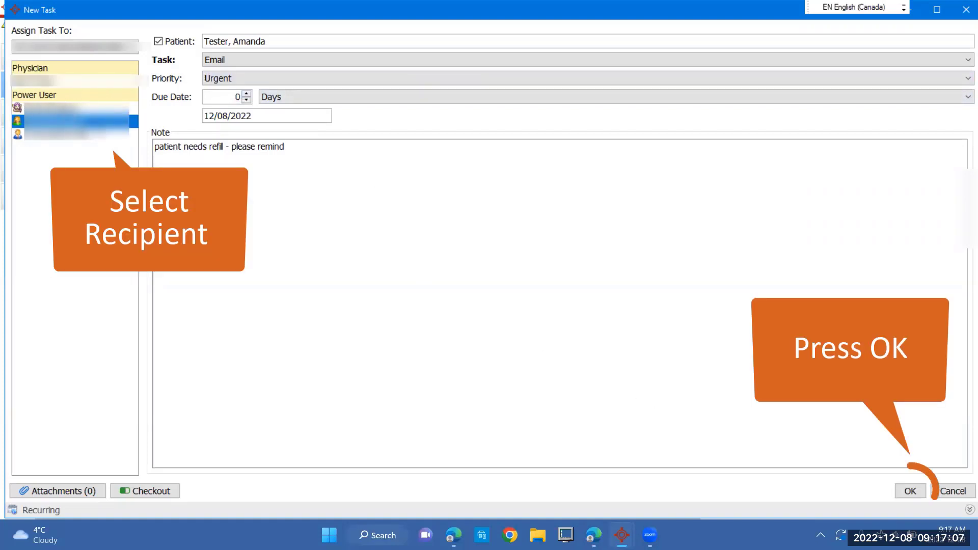
{"action": "left_click", "coordinate": [911, 492]}
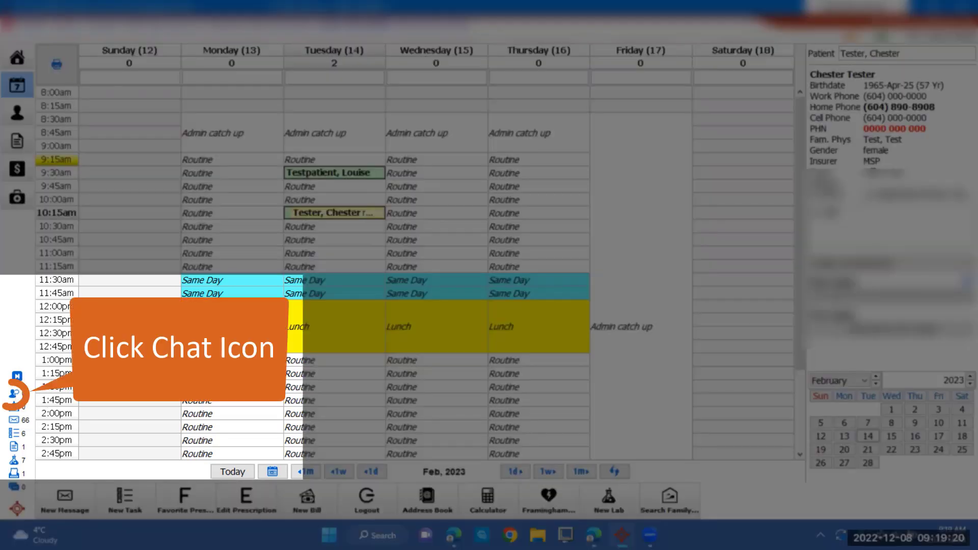
{"action": "left_click", "coordinate": [14, 395]}
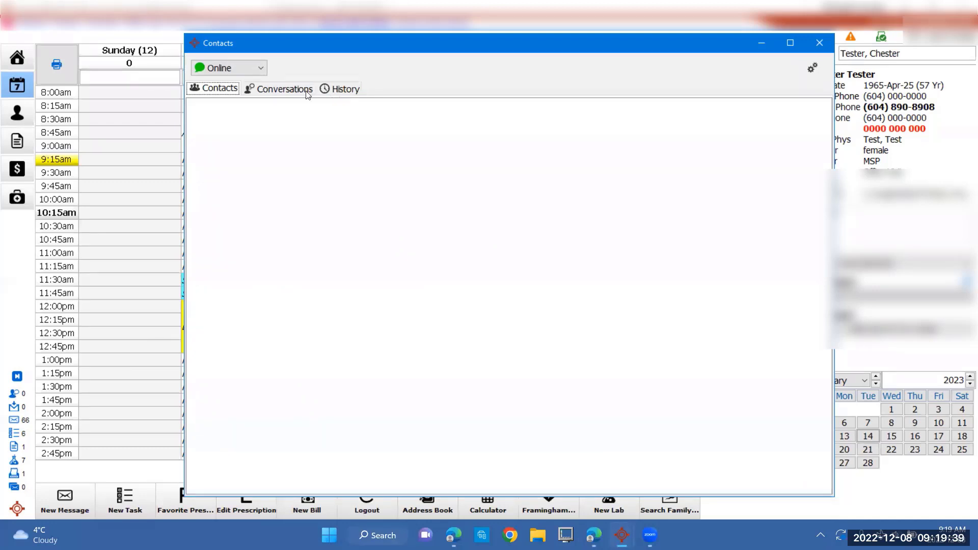
{"action": "left_click", "coordinate": [263, 94]}
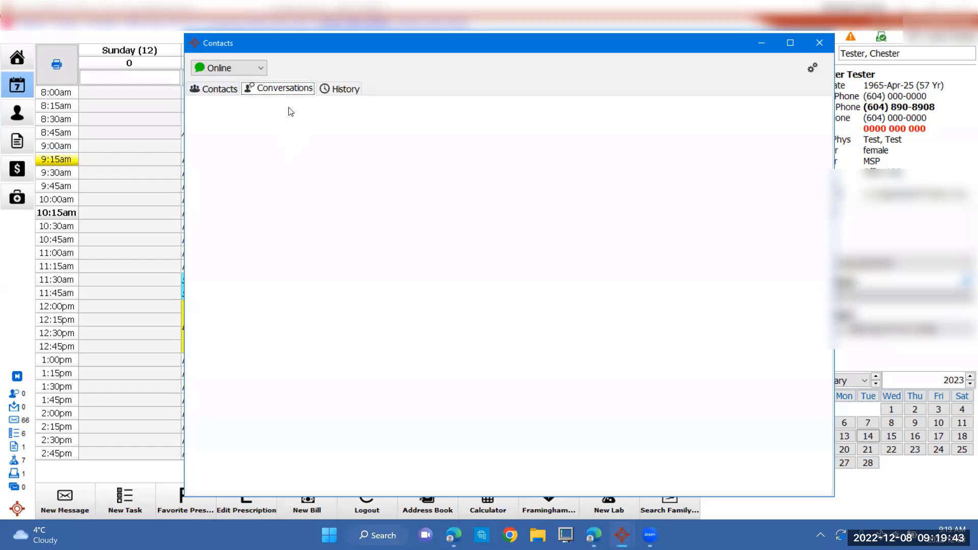
{"action": "left_click", "coordinate": [347, 90]}
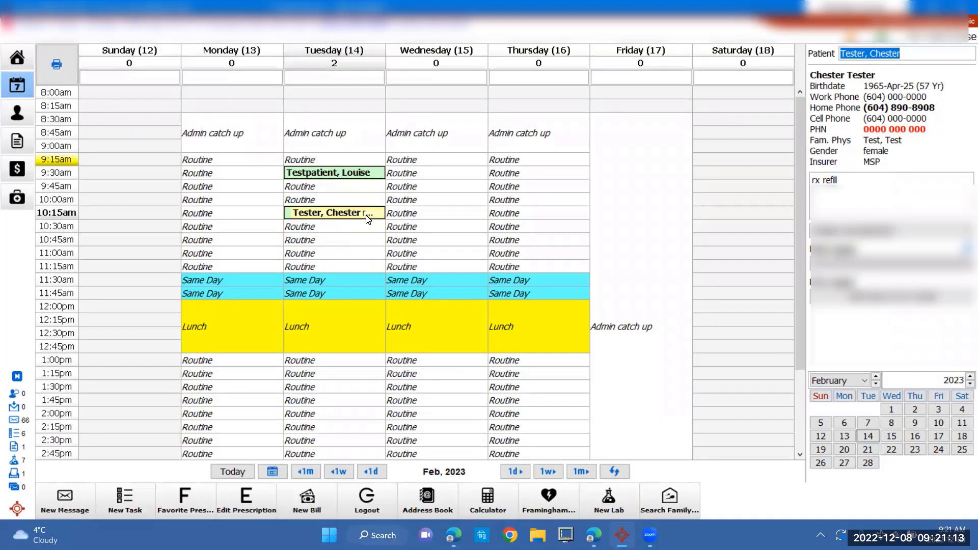
Bill the Tuesday 10:15am visit with procedure 15300 and diagnosis 780 GENERAL SYMPTOMS, then save
{"action": "left_click", "coordinate": [363, 216]}
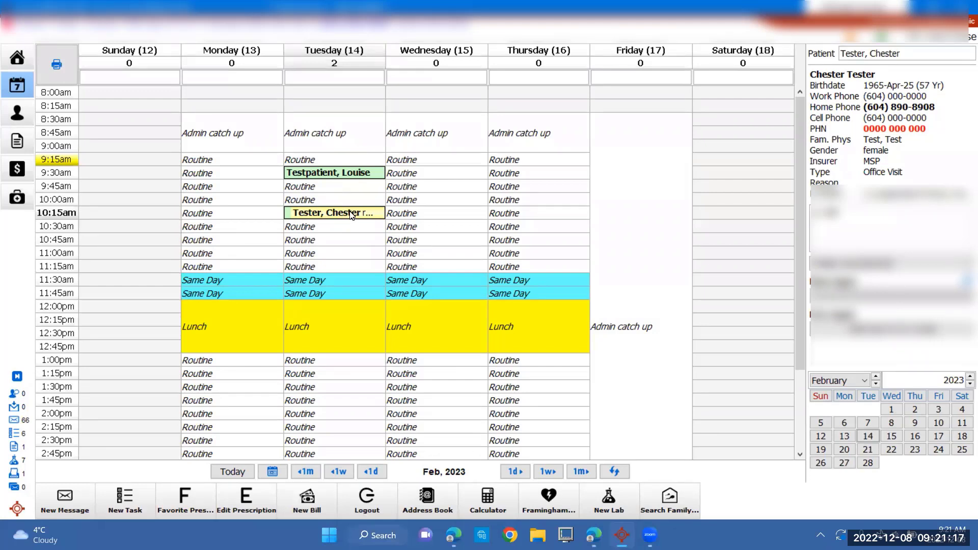
{"action": "right_click", "coordinate": [342, 215]}
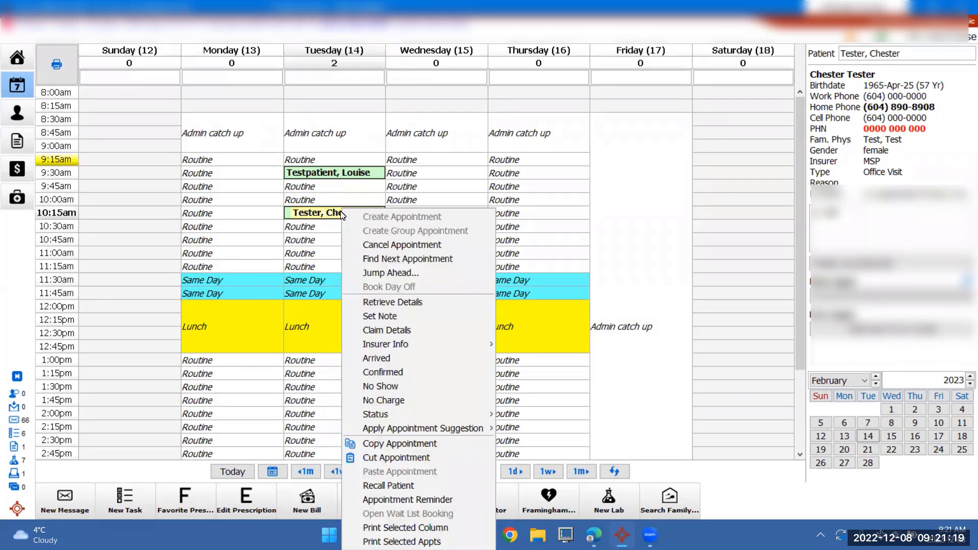
{"action": "left_click", "coordinate": [416, 336]}
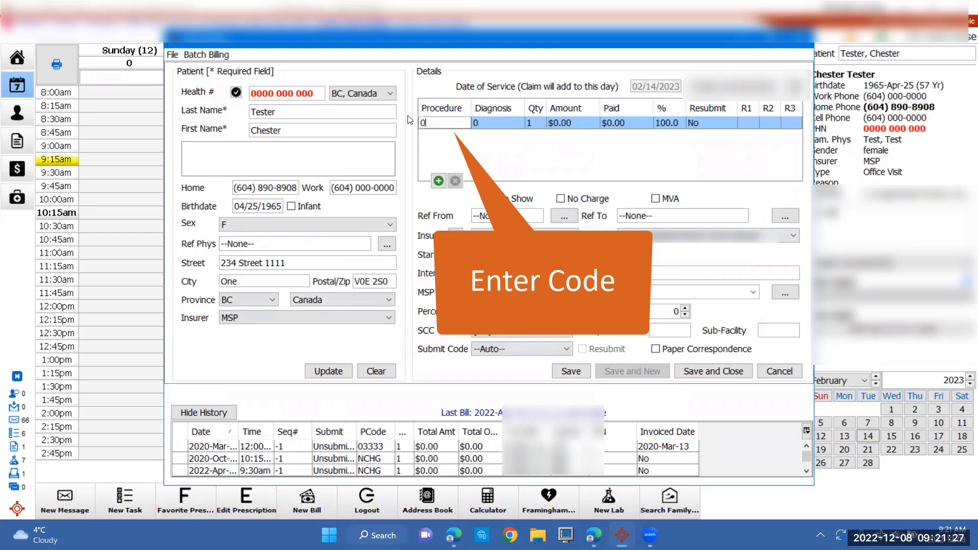
{"action": "type", "text": "15300"}
{"action": "left_click", "coordinate": [490, 122]}
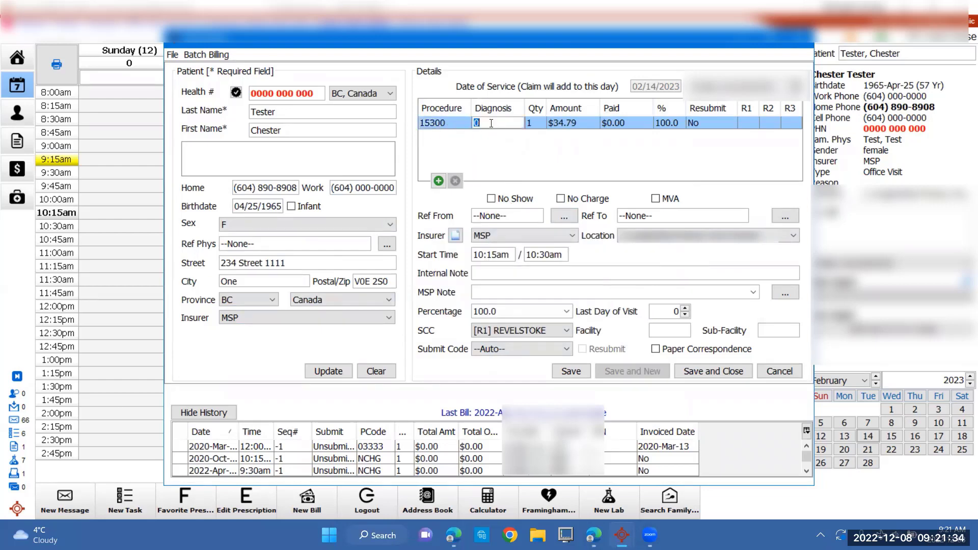
{"action": "type", "text": "780"}
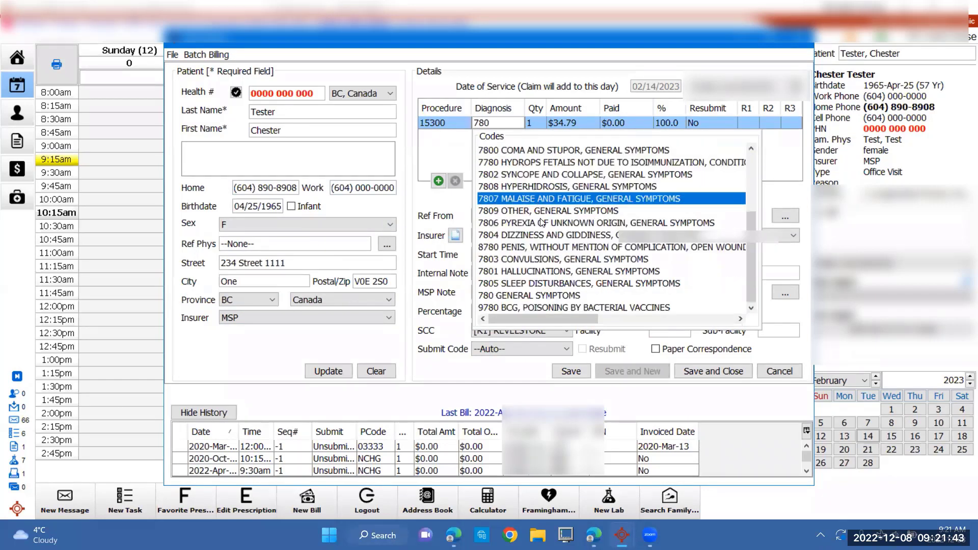
{"action": "left_click", "coordinate": [529, 295]}
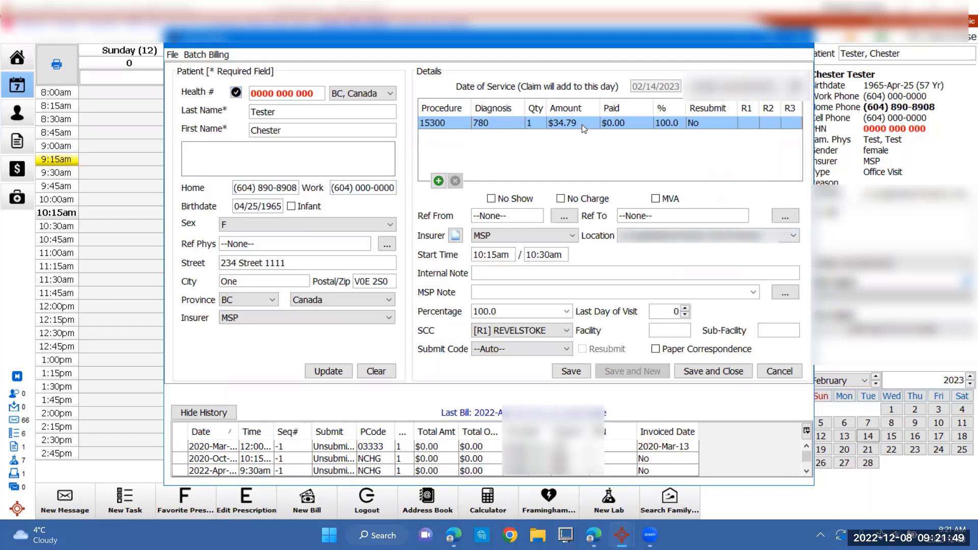
{"action": "left_click", "coordinate": [712, 372]}
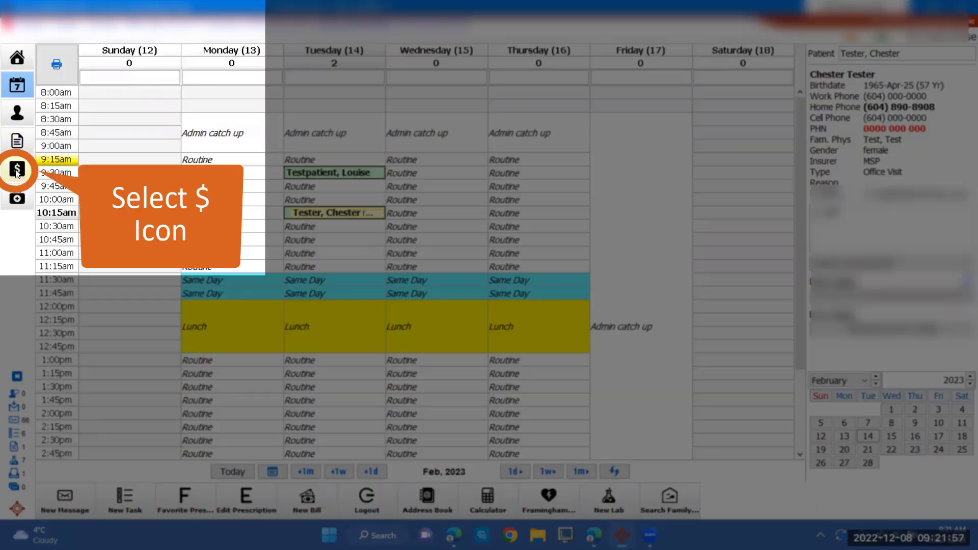
Review the 15300/780 $34.79 claim in the Daily Claims list and save it again
{"action": "left_click", "coordinate": [24, 175]}
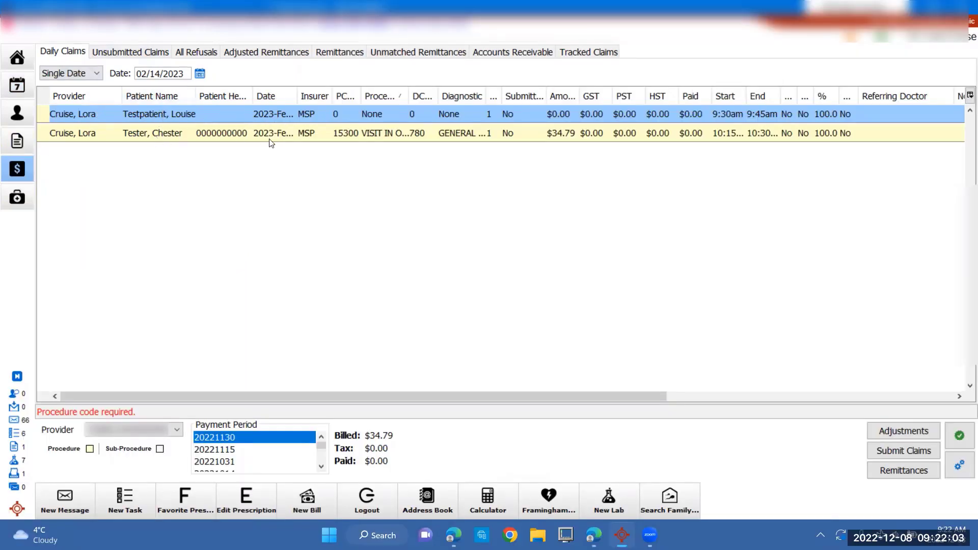
{"action": "right_click", "coordinate": [222, 134]}
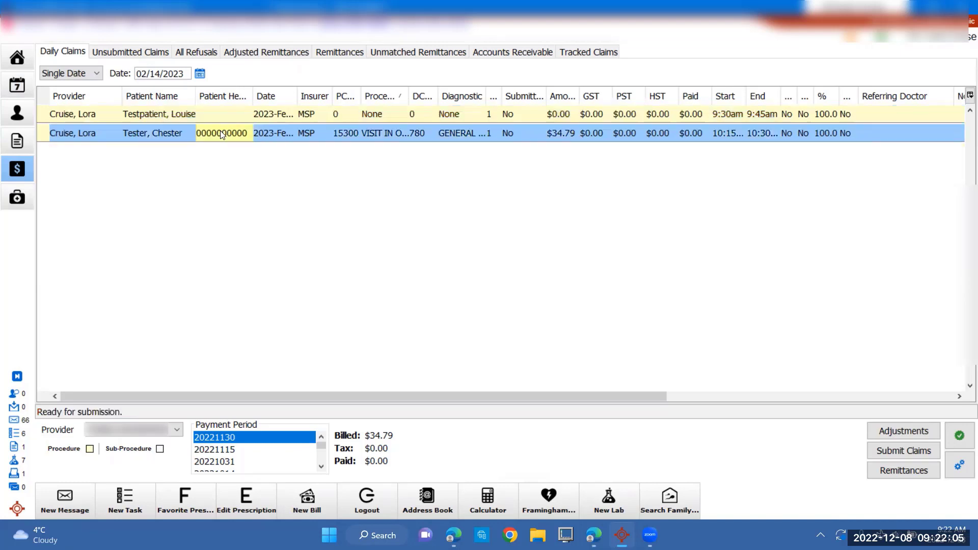
{"action": "left_click", "coordinate": [268, 138]}
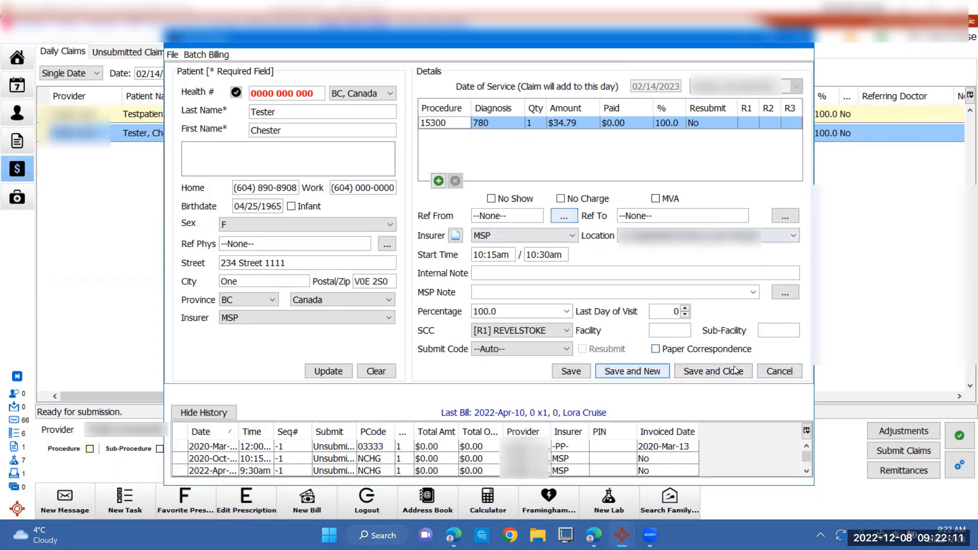
{"action": "left_click", "coordinate": [713, 370]}
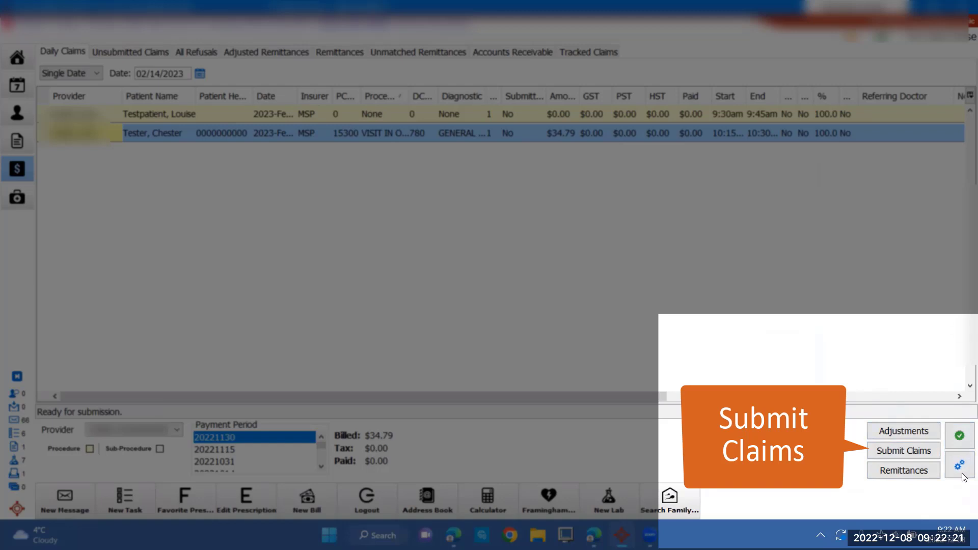
{"action": "left_click", "coordinate": [919, 454]}
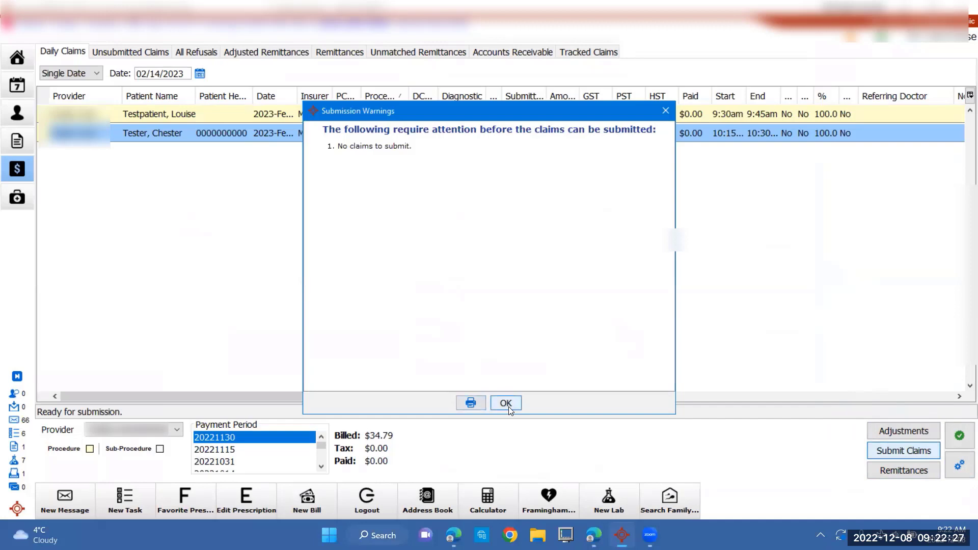
{"action": "left_click", "coordinate": [506, 404]}
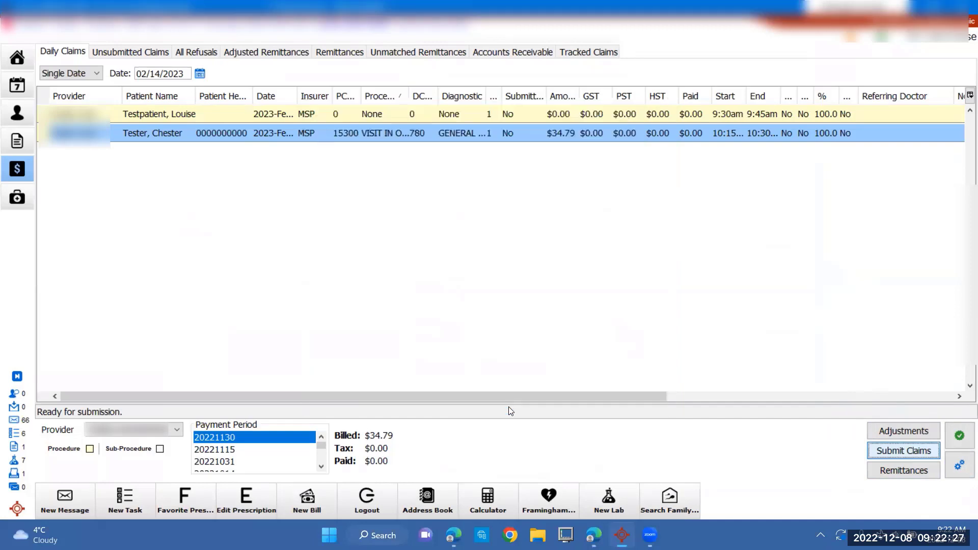